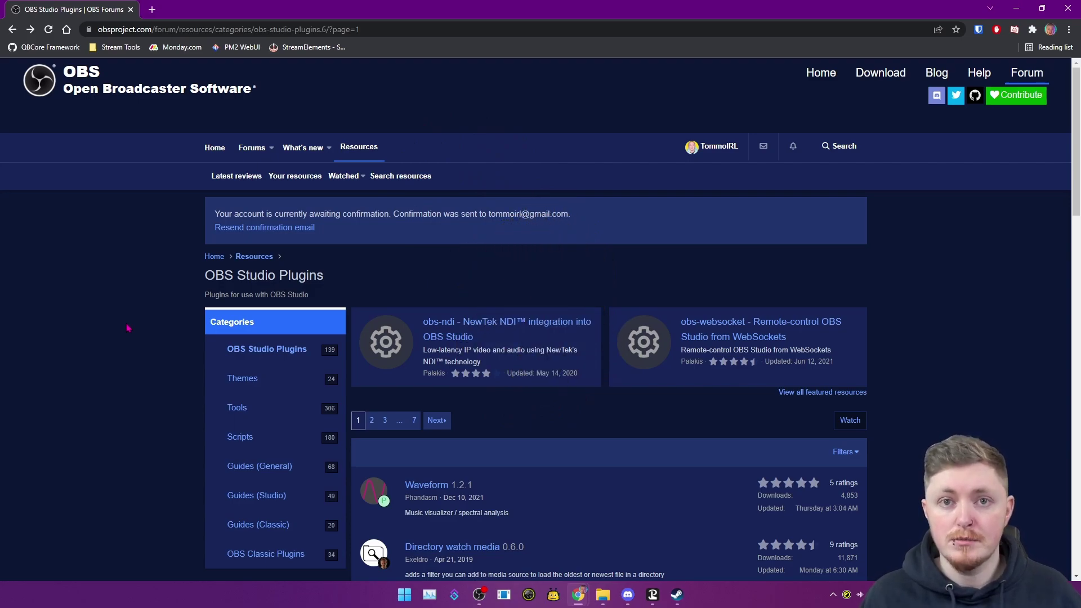
Scroll through the Waveform 1.2.1 overview, features and demo video, then return to the header
{"action": "scroll", "coordinate": [128, 328], "scroll_direction": "down", "scroll_amount": 4}
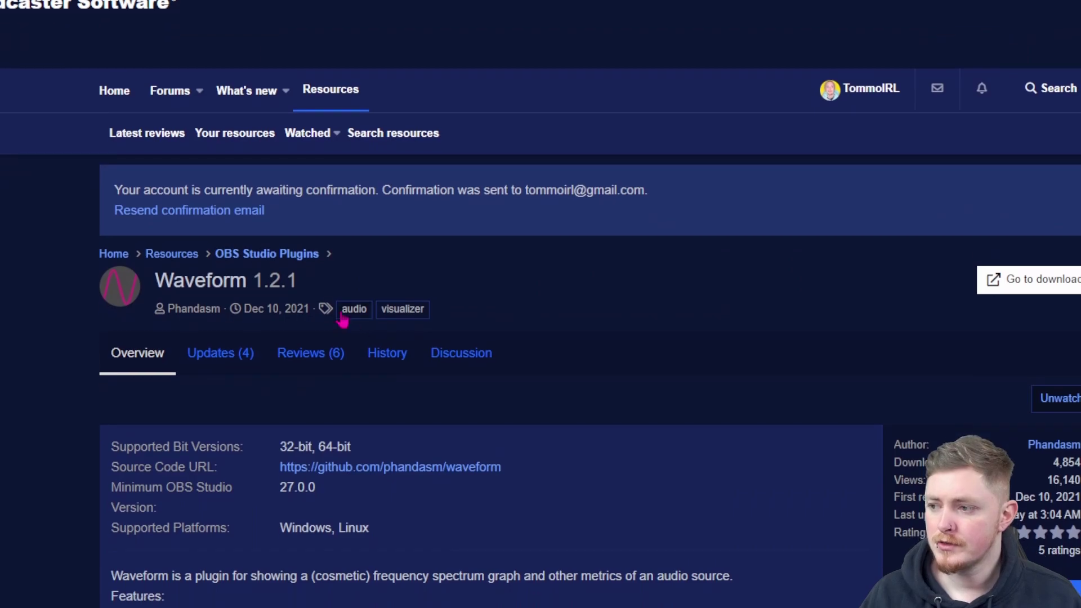
{"action": "scroll", "coordinate": [512, 309], "scroll_direction": "down", "scroll_amount": 15}
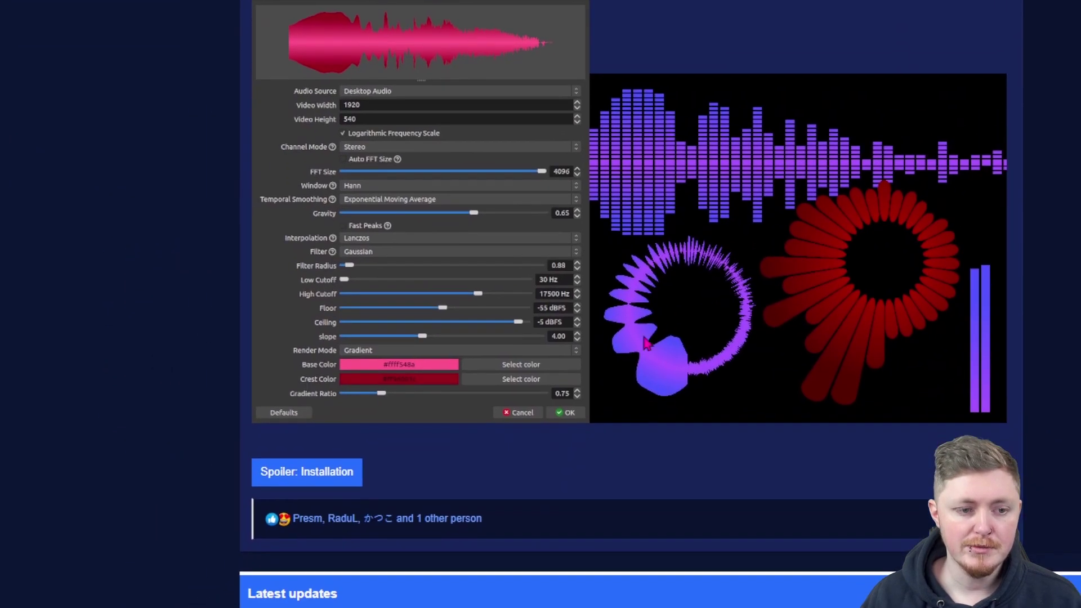
{"action": "scroll", "coordinate": [646, 344], "scroll_direction": "up", "scroll_amount": 5}
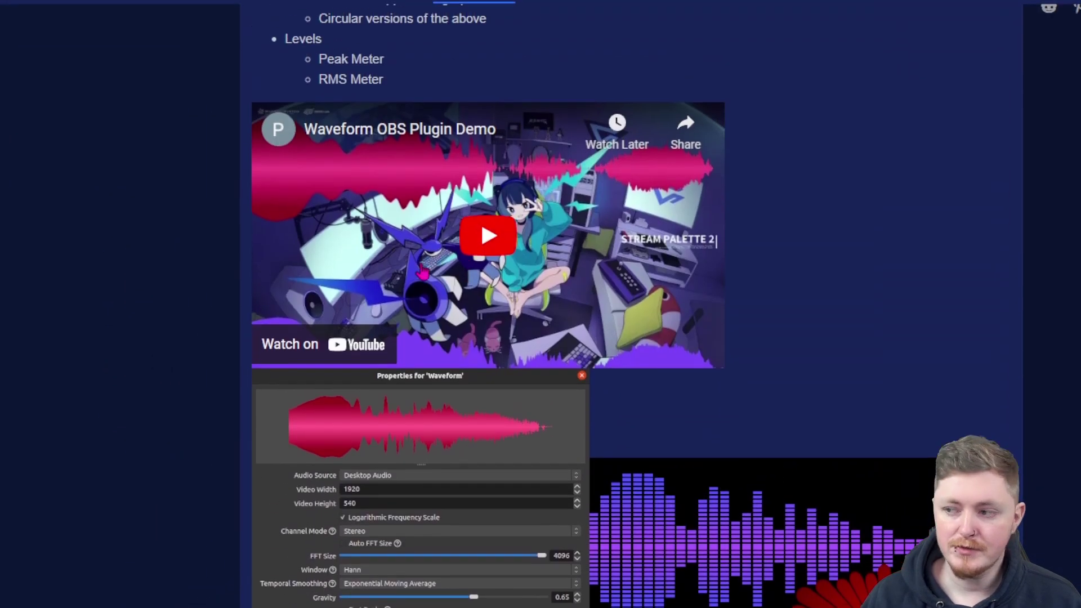
{"action": "scroll", "coordinate": [563, 316], "scroll_direction": "down", "scroll_amount": 1}
{"action": "scroll", "coordinate": [537, 305], "scroll_direction": "up", "scroll_amount": 8}
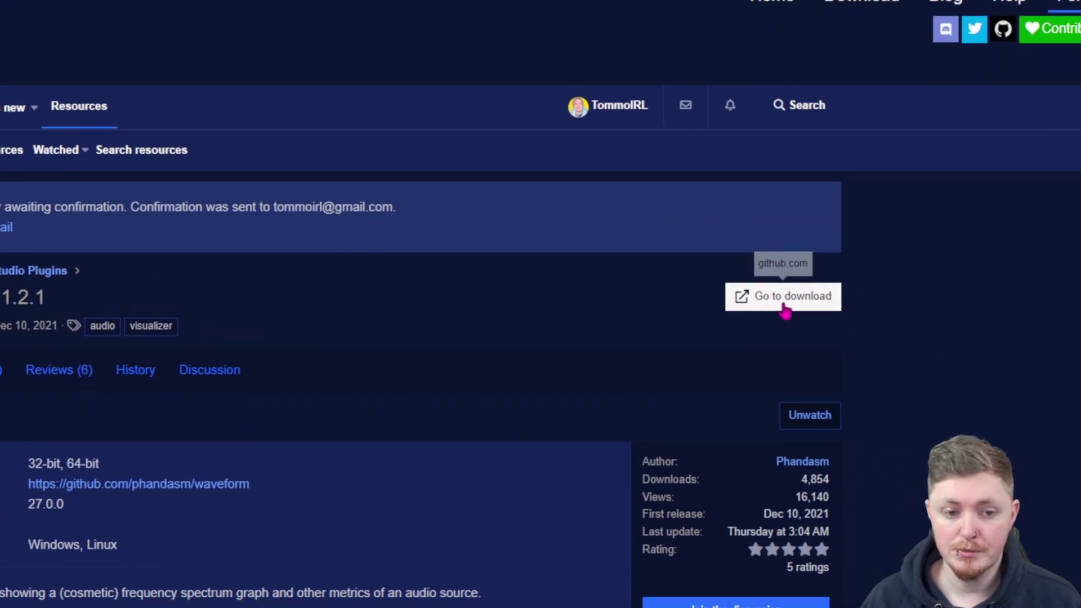
Download Waveform_v1.2.1_x86_64.zip from the Assets of the GitHub v1.2.1 release
{"action": "left_click", "coordinate": [782, 304]}
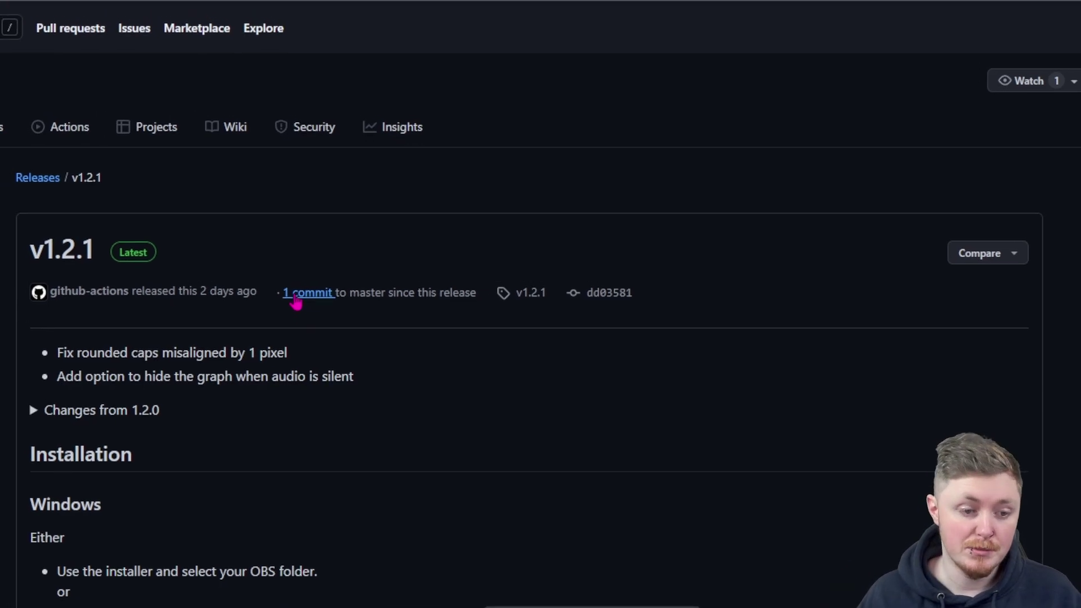
{"action": "scroll", "coordinate": [299, 307], "scroll_direction": "down", "scroll_amount": 3}
{"action": "scroll", "coordinate": [299, 307], "scroll_direction": "down", "scroll_amount": 5}
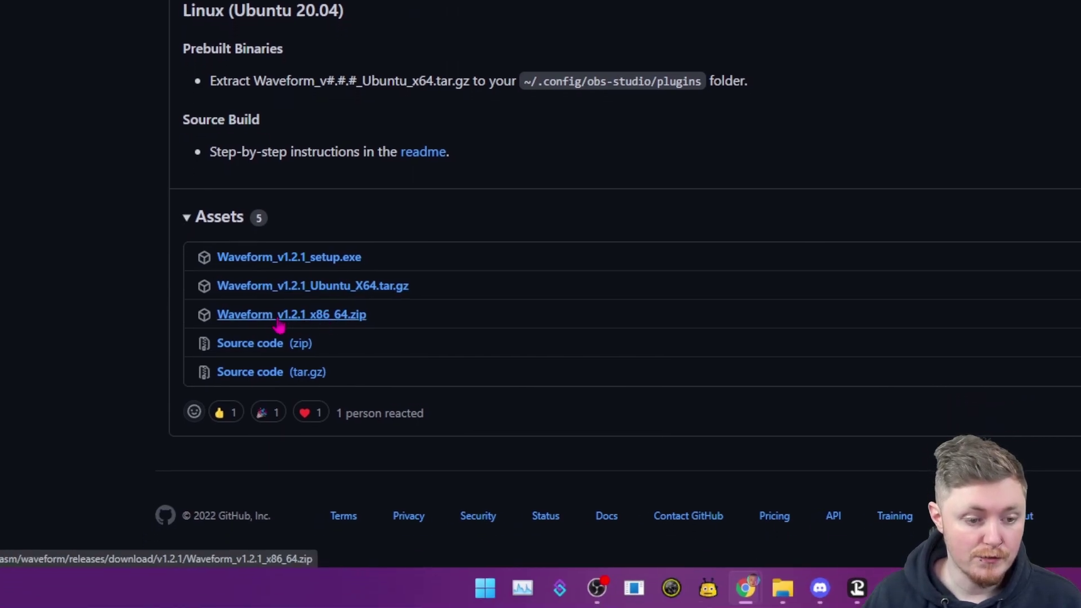
{"action": "left_click", "coordinate": [359, 320]}
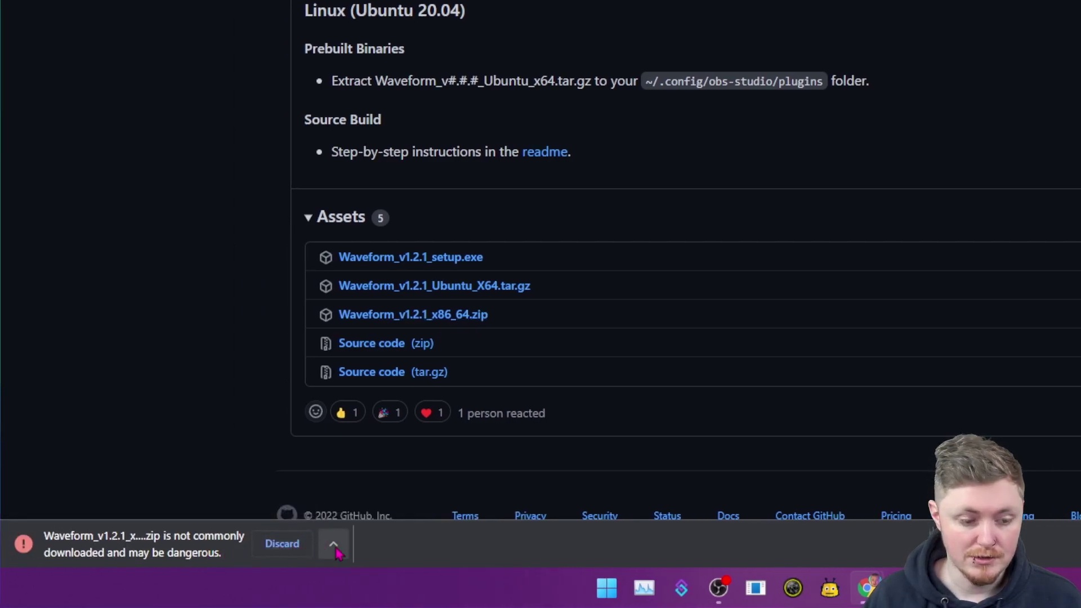
Keep the flagged Waveform zip download and open its contents in File Explorer
{"action": "left_click", "coordinate": [333, 544]}
{"action": "left_click", "coordinate": [367, 488]}
{"action": "left_click", "coordinate": [99, 543]}
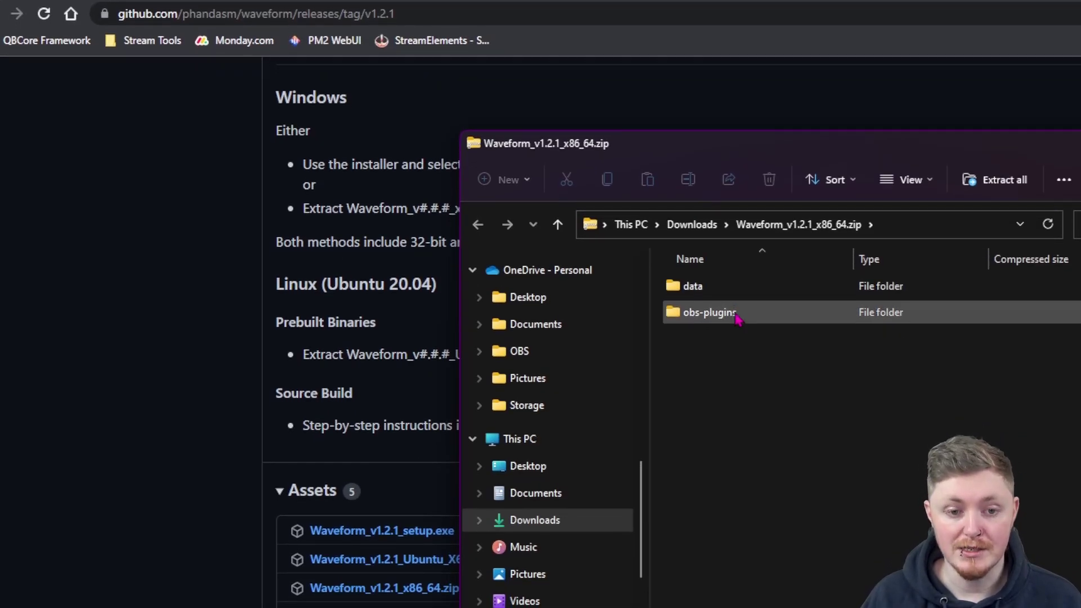
{"action": "left_click_drag", "start_coordinate": [766, 186], "coordinate": [709, 163]}
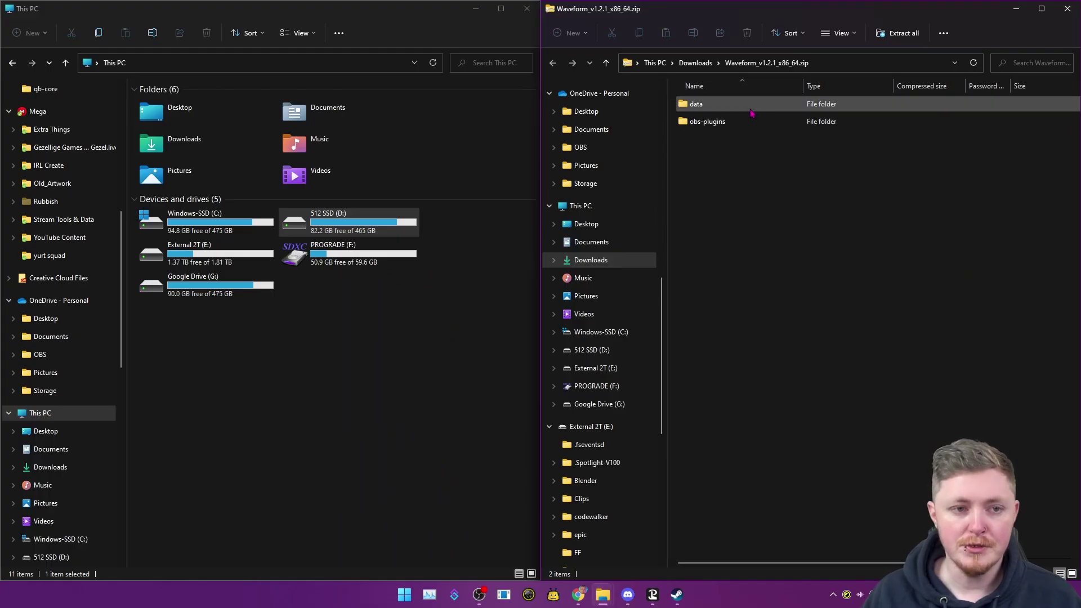
In a second Explorer window, browse to the OBS for tutorials folder on 512 SSD (D:)
{"action": "left_click", "coordinate": [185, 308]}
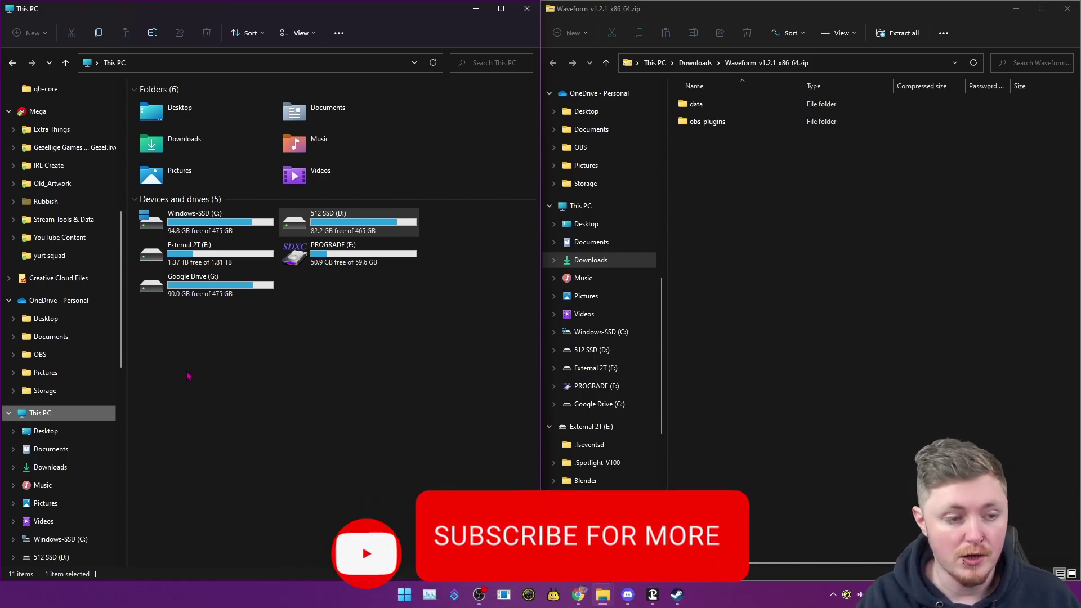
{"action": "double_click", "coordinate": [206, 223]}
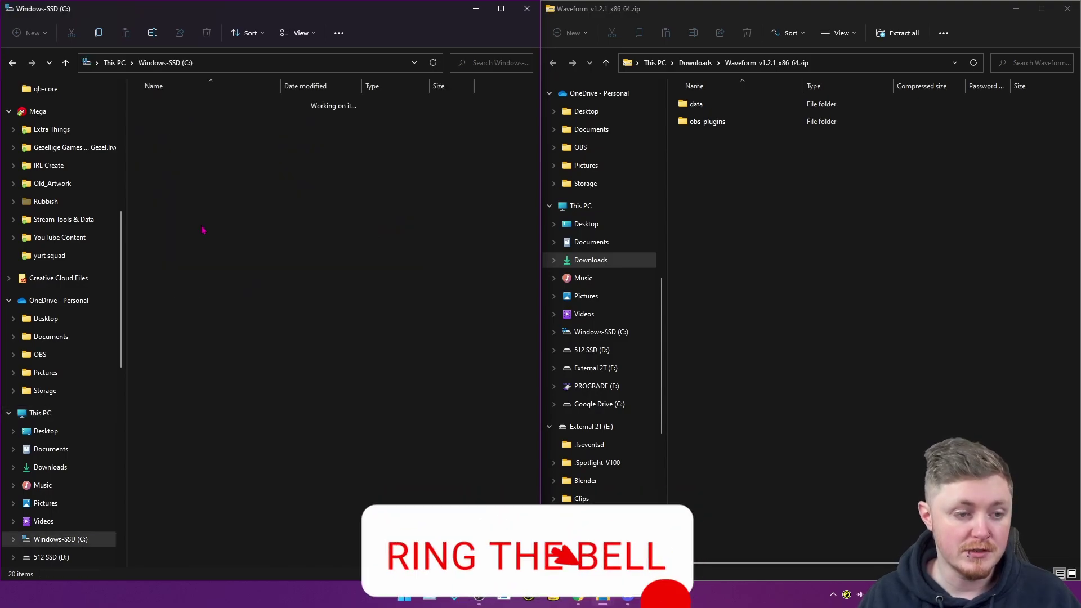
{"action": "double_click", "coordinate": [205, 226]}
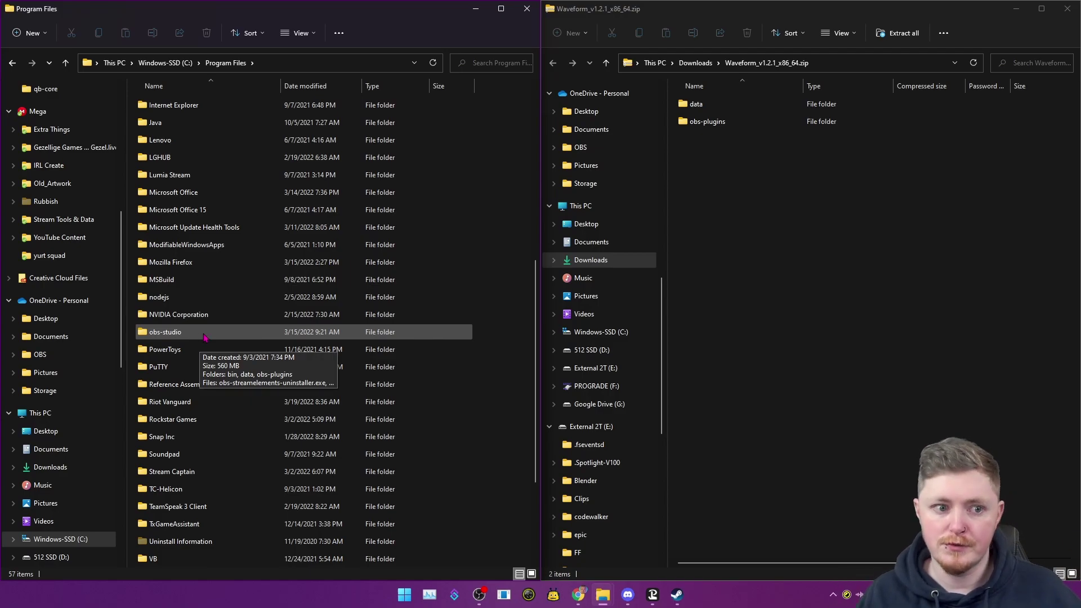
{"action": "key", "text": "alt+Left"}
{"action": "key", "text": "alt+Left"}
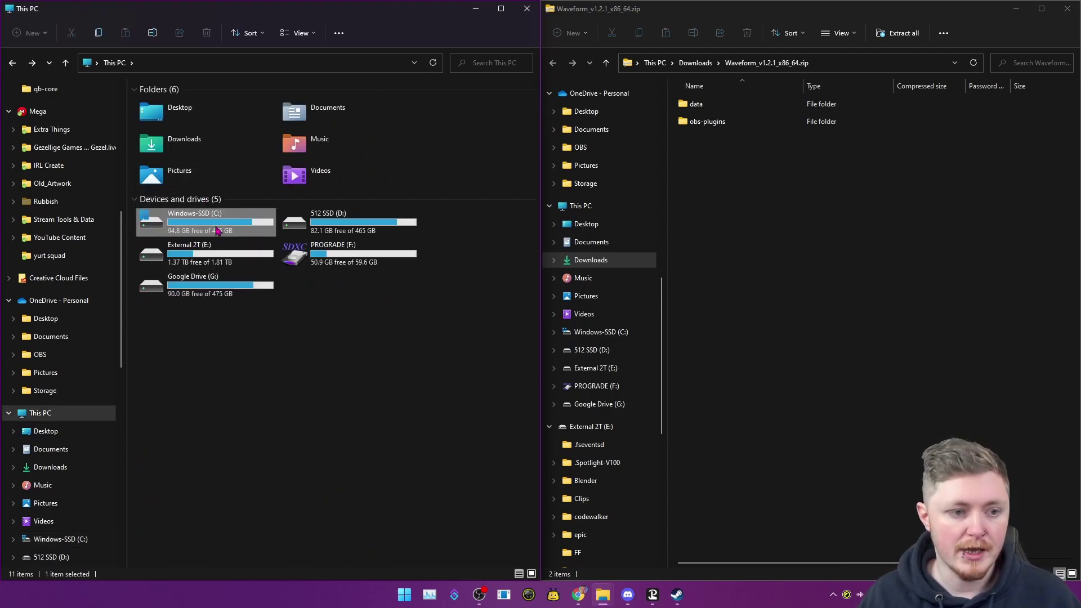
{"action": "double_click", "coordinate": [356, 233]}
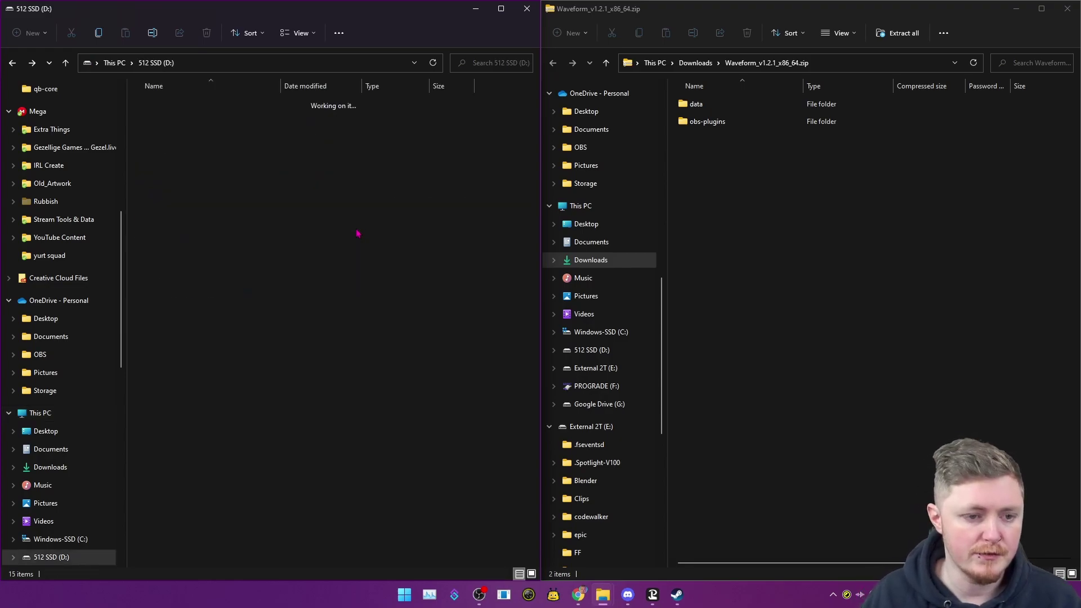
{"action": "left_click", "coordinate": [235, 176]}
{"action": "double_click", "coordinate": [234, 176]}
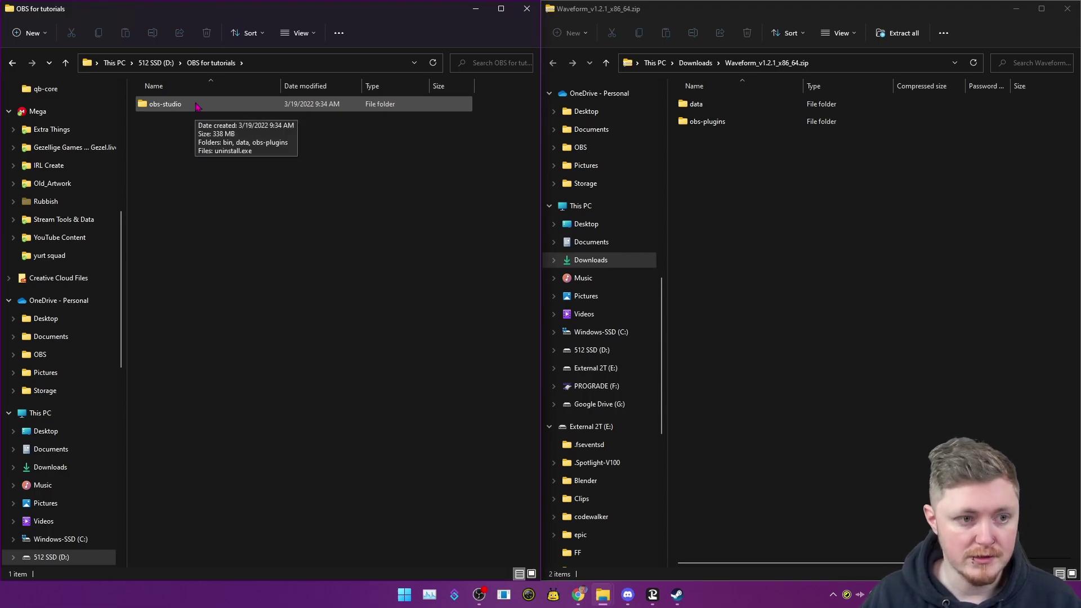
Open the obs-studio folder and extract the Waveform zip into Downloads
{"action": "double_click", "coordinate": [197, 106]}
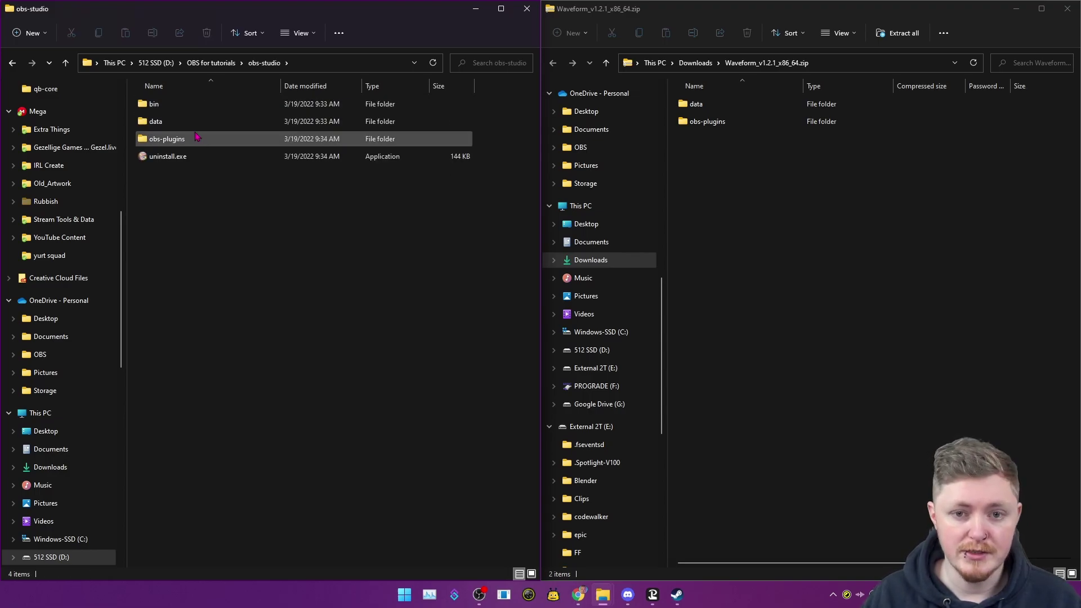
{"action": "mouse_move", "coordinate": [766, 174]}
{"action": "left_mouse_down"}
{"action": "mouse_move", "coordinate": [725, 97]}
{"action": "mouse_move", "coordinate": [757, 177]}
{"action": "left_mouse_up"}
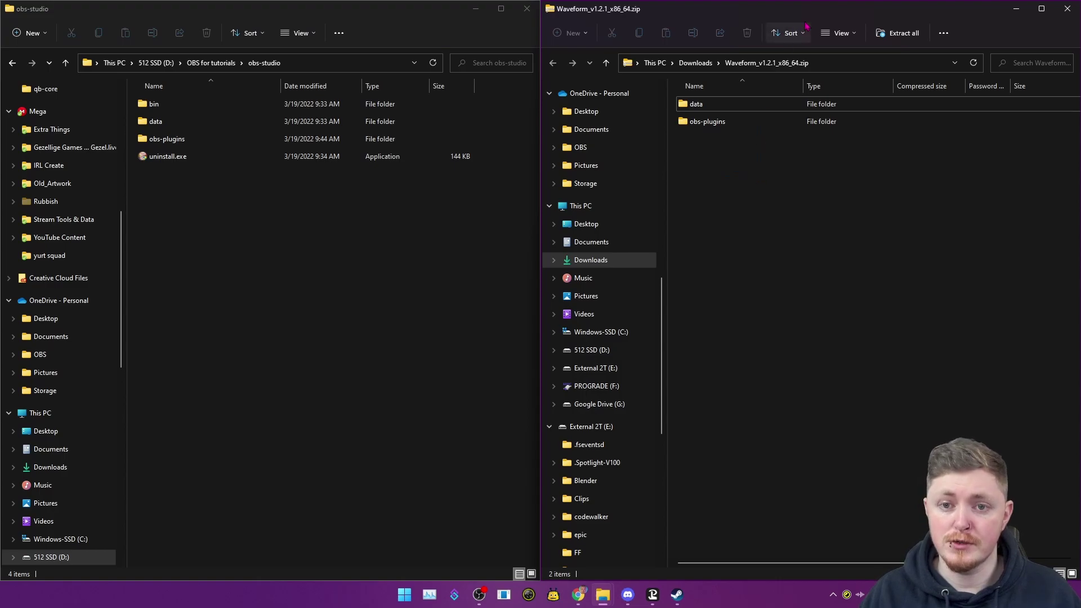
{"action": "left_click", "coordinate": [898, 33]}
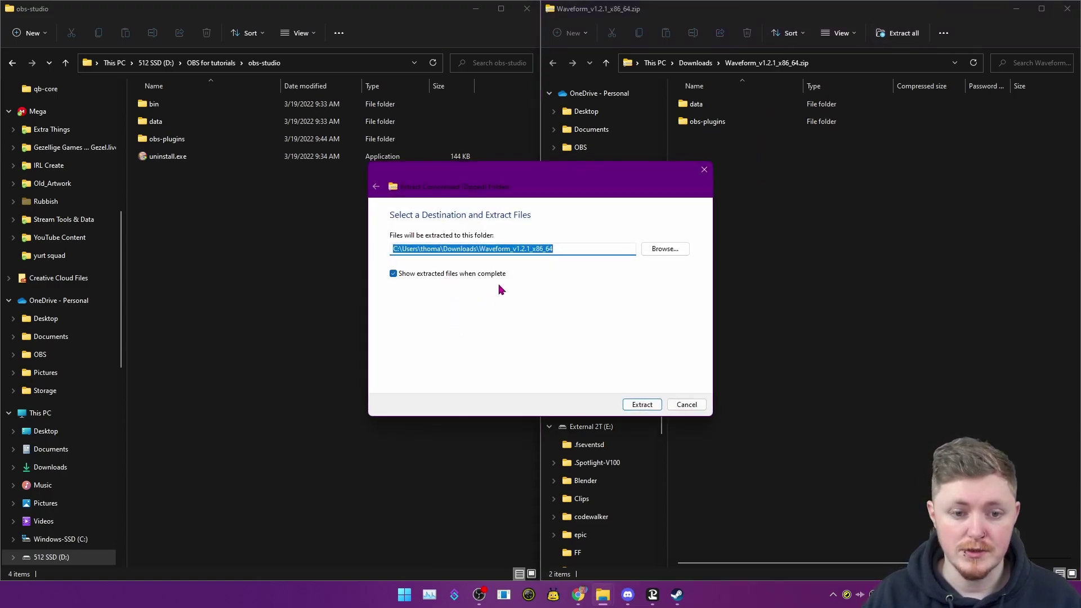
{"action": "left_click", "coordinate": [641, 403]}
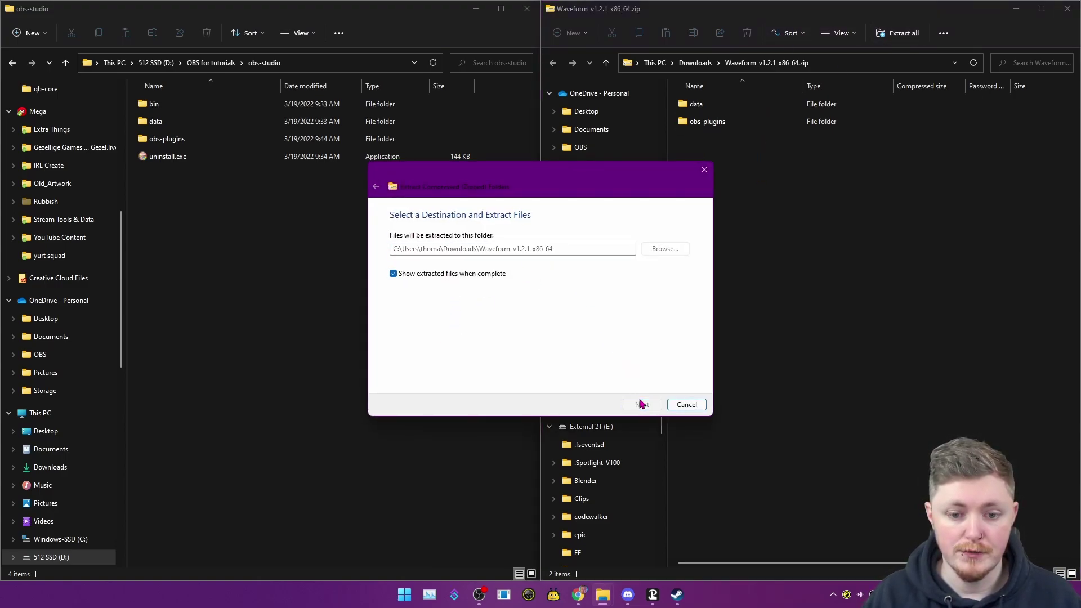
Copy the data and obs-plugins folders into obs-studio, replacing the existing files
{"action": "left_click_drag", "start_coordinate": [871, 80], "coordinate": [805, 83]}
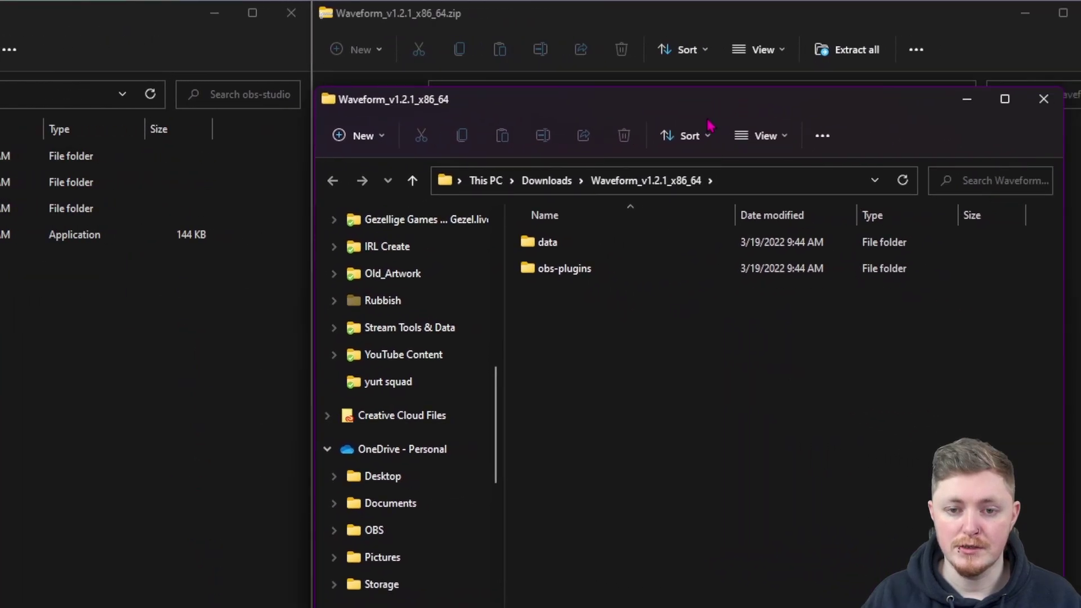
{"action": "left_click_drag", "start_coordinate": [733, 242], "coordinate": [732, 171]}
{"action": "left_click_drag", "start_coordinate": [600, 254], "coordinate": [0, 403]}
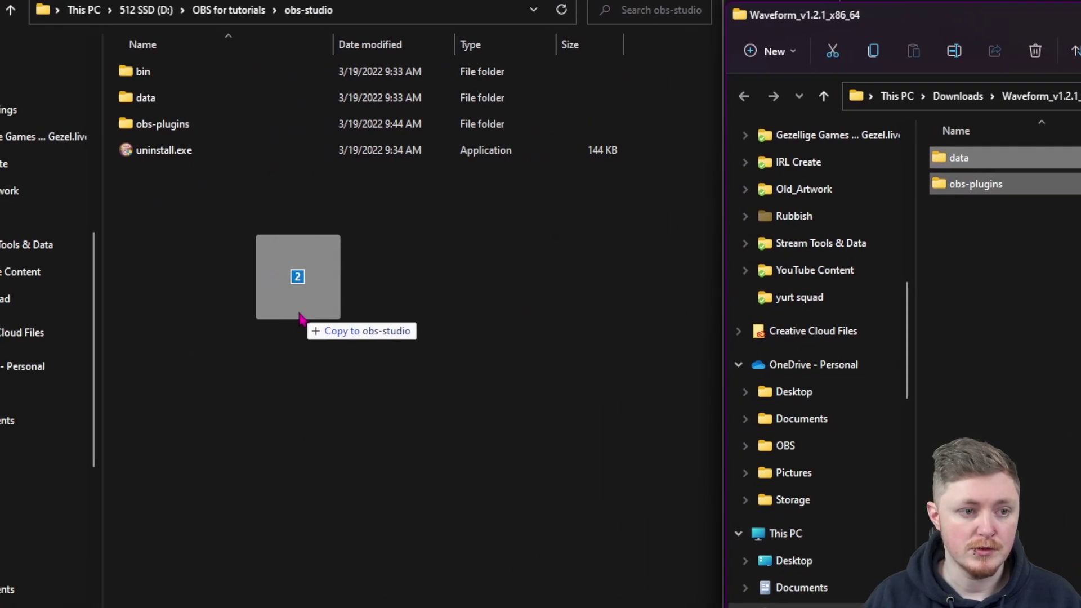
{"action": "left_click_drag", "start_coordinate": [300, 318], "coordinate": [302, 317]}
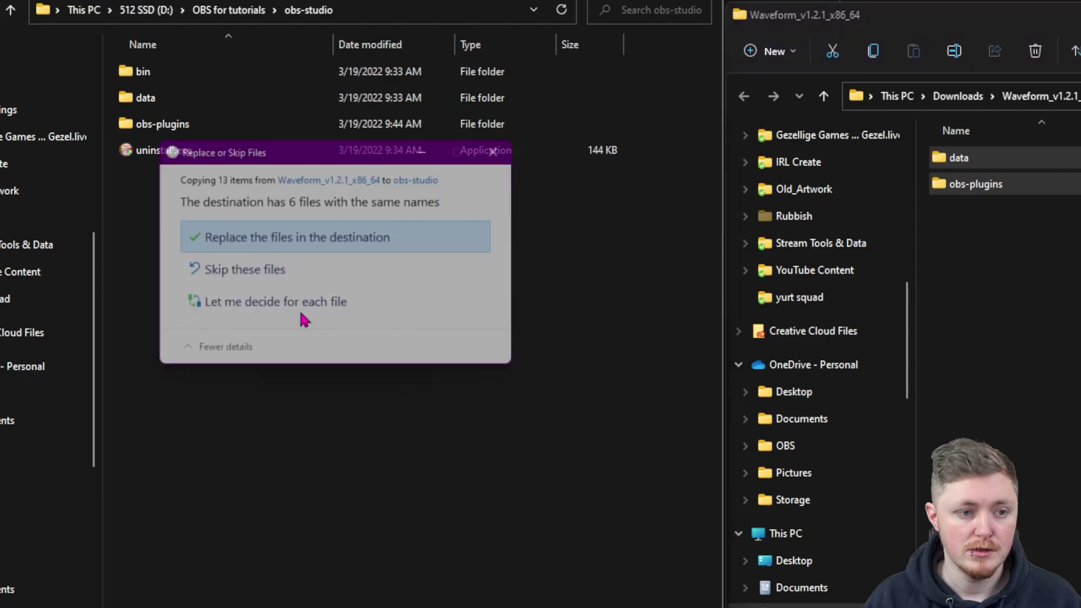
{"action": "left_click", "coordinate": [302, 303]}
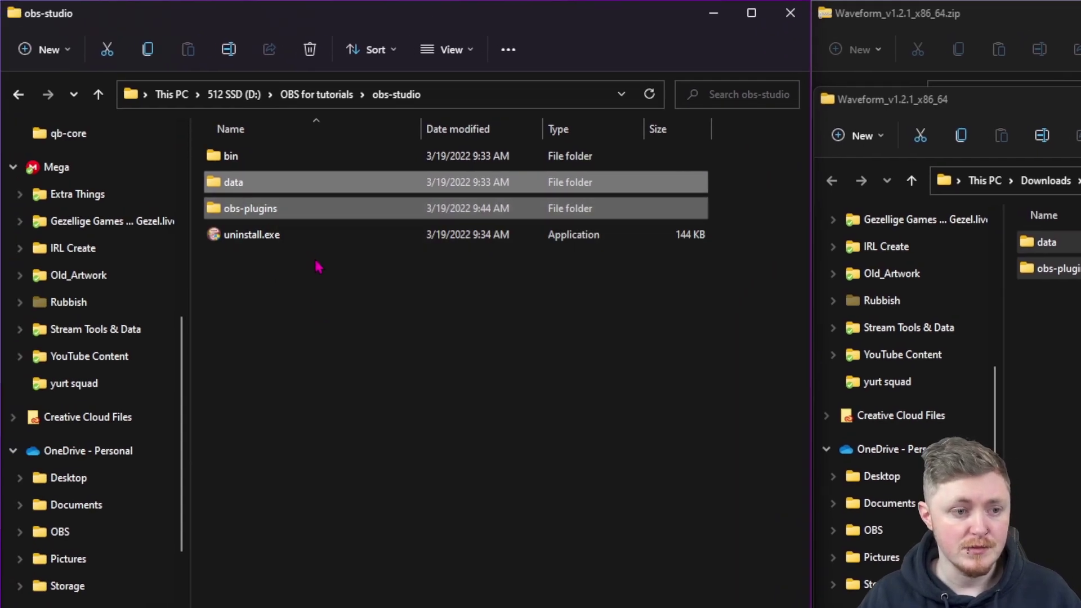
Add a new Waveform Visualizer source to the OBS scene
{"action": "left_click", "coordinate": [317, 267]}
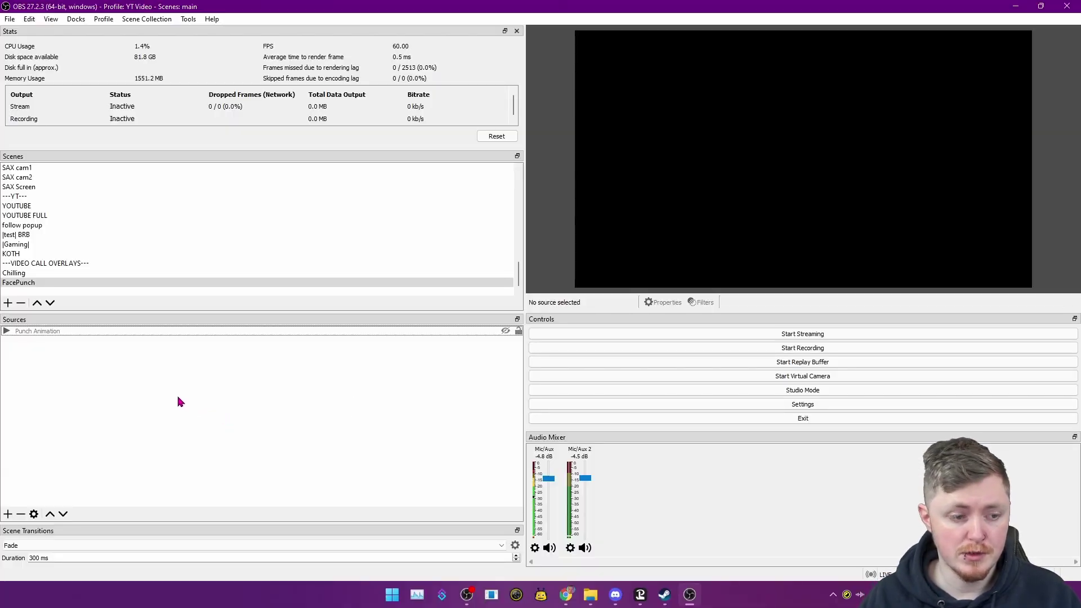
{"action": "right_click", "coordinate": [127, 382]}
{"action": "mouse_move", "coordinate": [152, 384]}
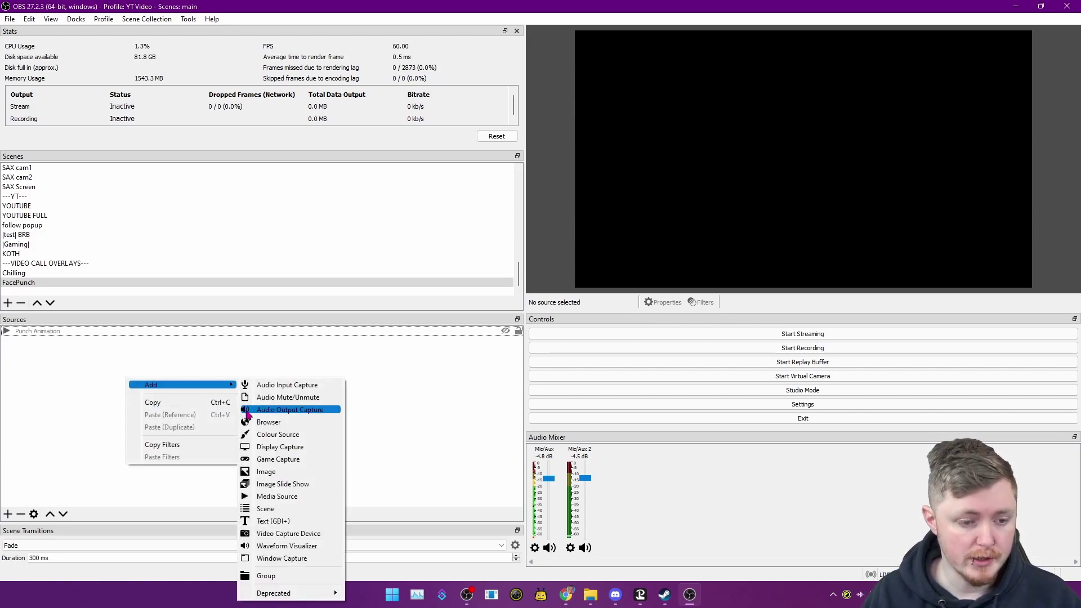
{"action": "left_click", "coordinate": [317, 547]}
{"action": "left_click", "coordinate": [559, 371]}
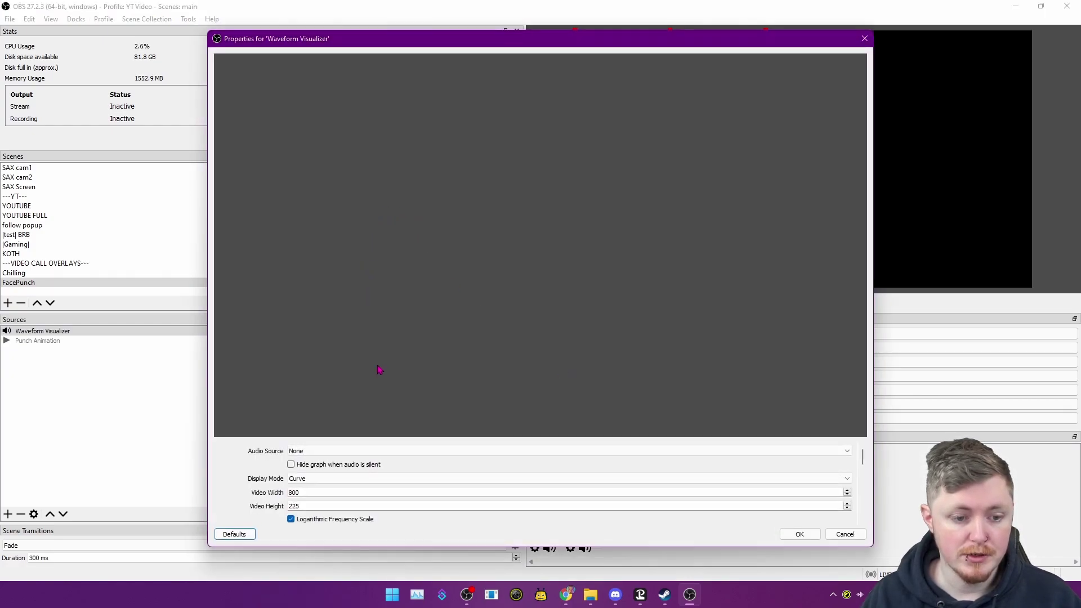
Set the waveform's Audio Source to Mic/Aux and uncover the live preview
{"action": "left_click", "coordinate": [381, 451]}
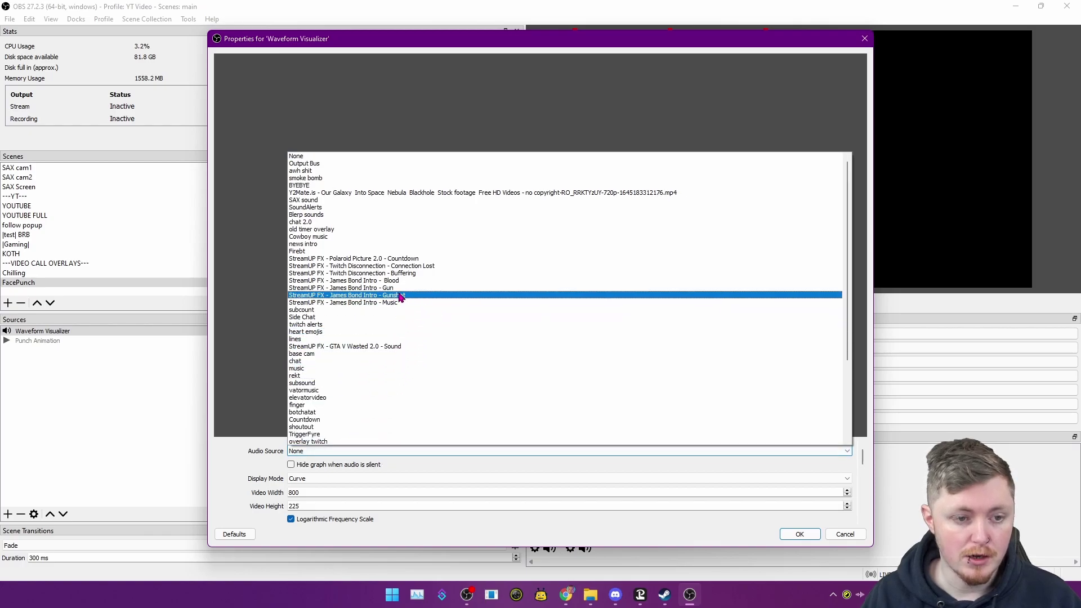
{"action": "scroll", "coordinate": [403, 250], "scroll_direction": "down", "scroll_amount": 5}
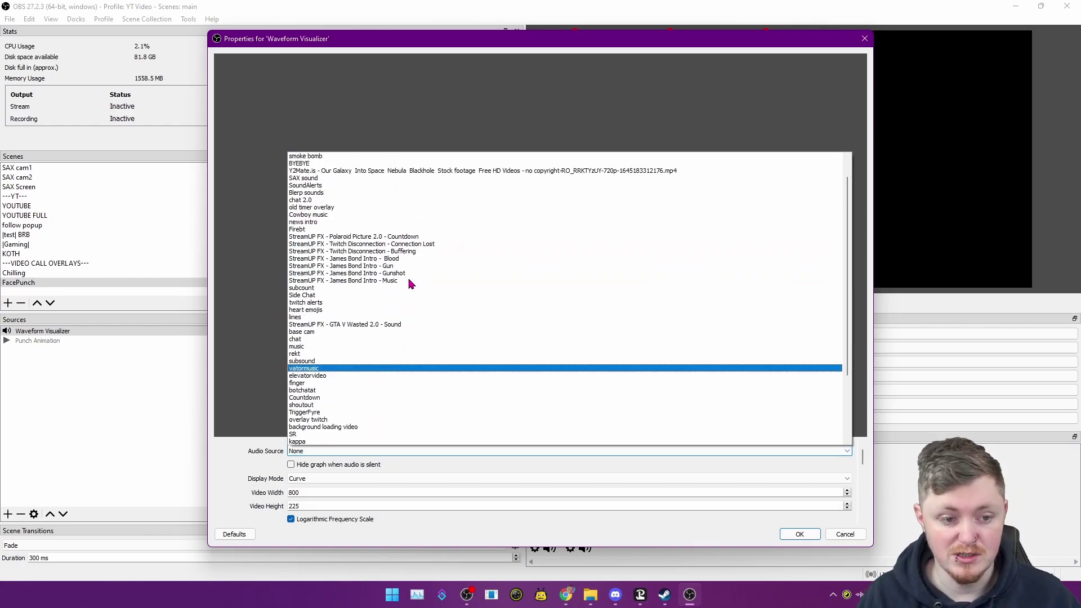
{"action": "scroll", "coordinate": [393, 335], "scroll_direction": "up", "scroll_amount": 4}
{"action": "scroll", "coordinate": [399, 348], "scroll_direction": "down", "scroll_amount": 4}
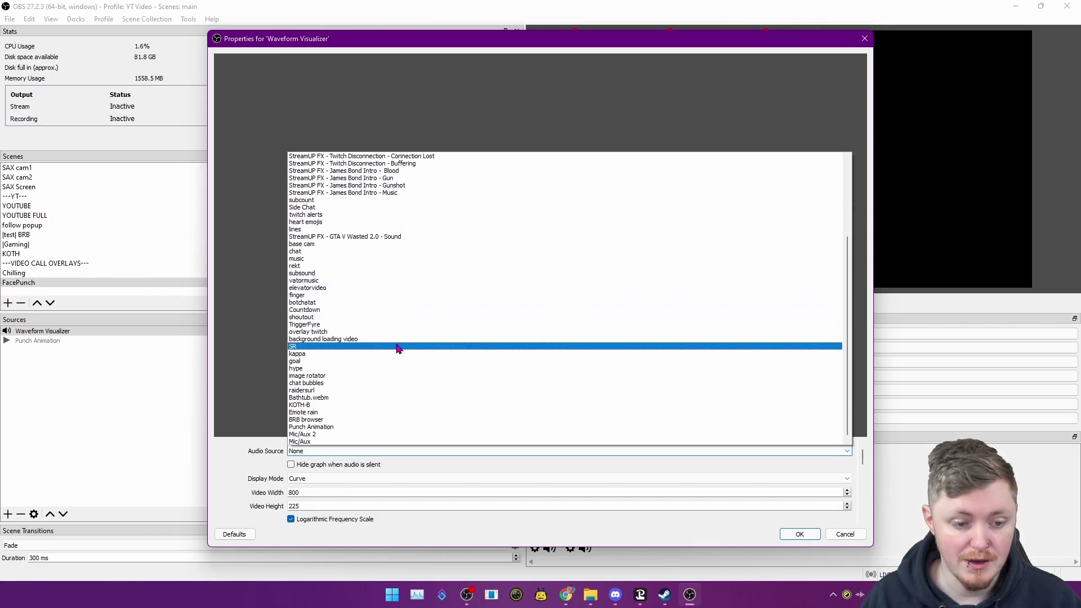
{"action": "left_click", "coordinate": [375, 448]}
{"action": "left_click", "coordinate": [377, 449]}
{"action": "left_click", "coordinate": [349, 432]}
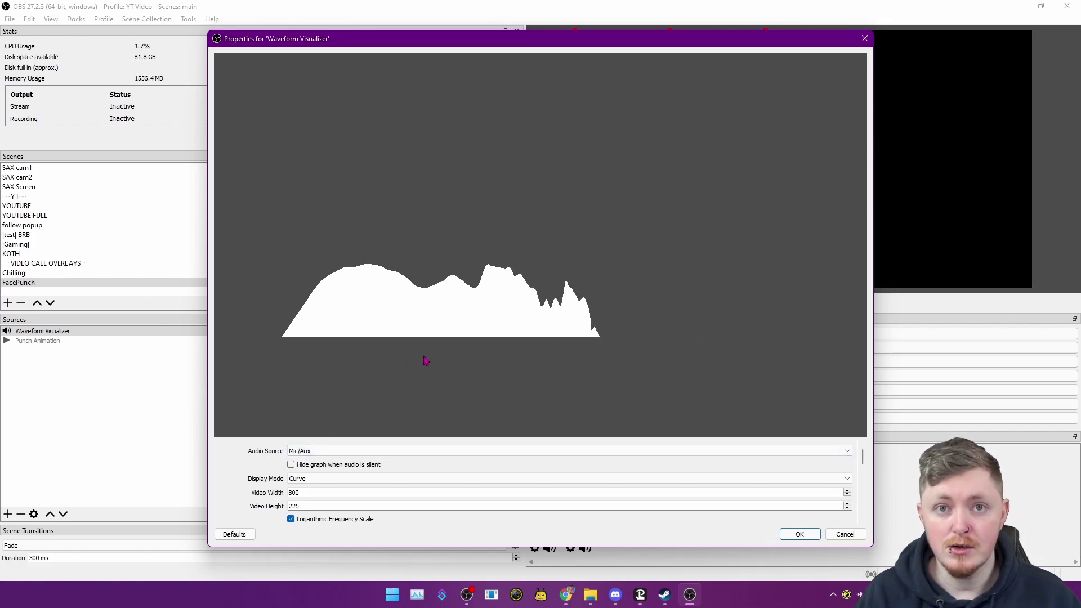
{"action": "left_click_drag", "start_coordinate": [622, 43], "coordinate": [539, 123]}
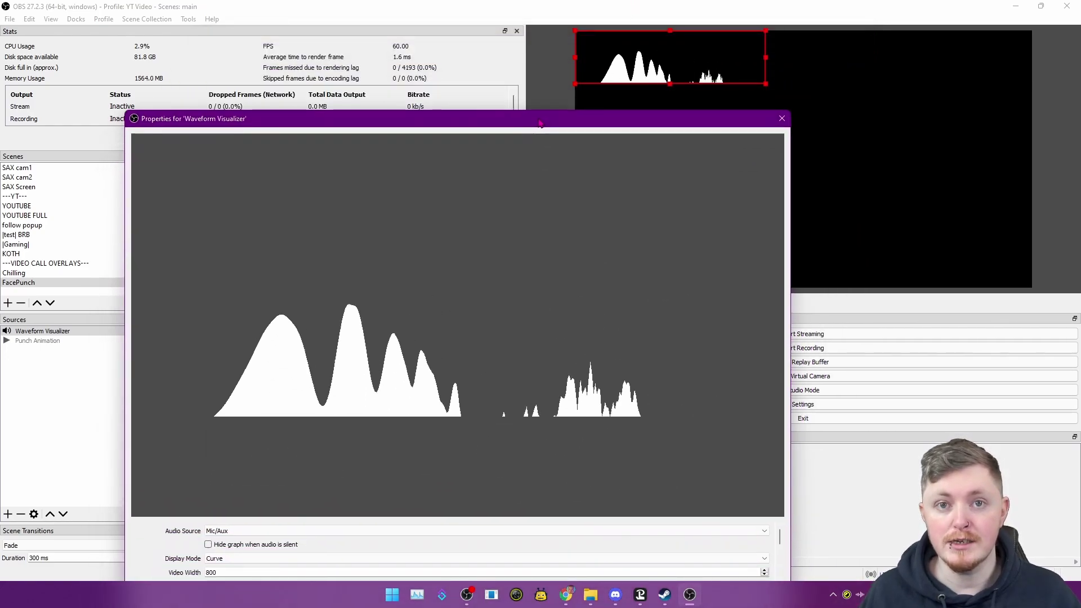